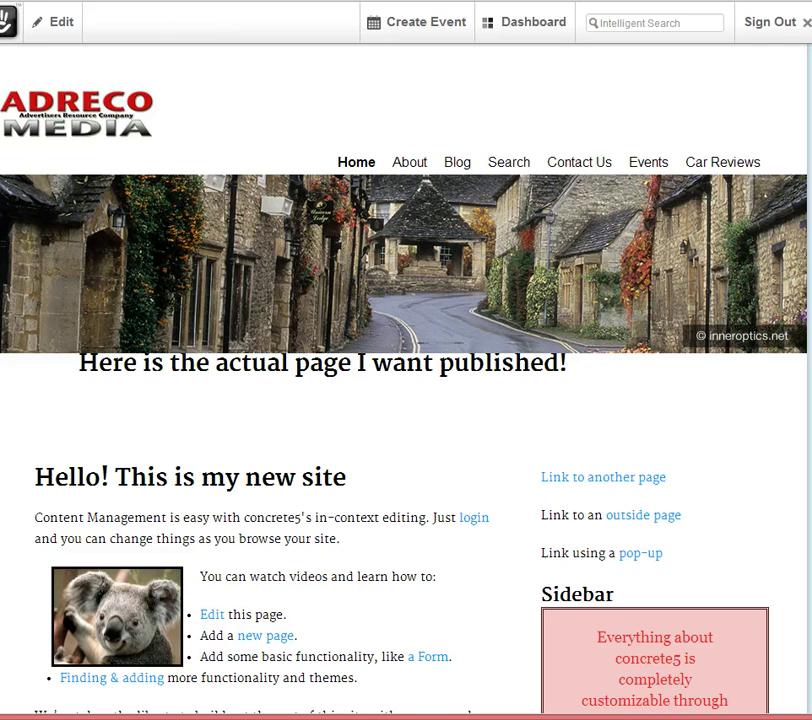
Step: Go to the site's Contact Us page from the top navigation
click(620, 165)
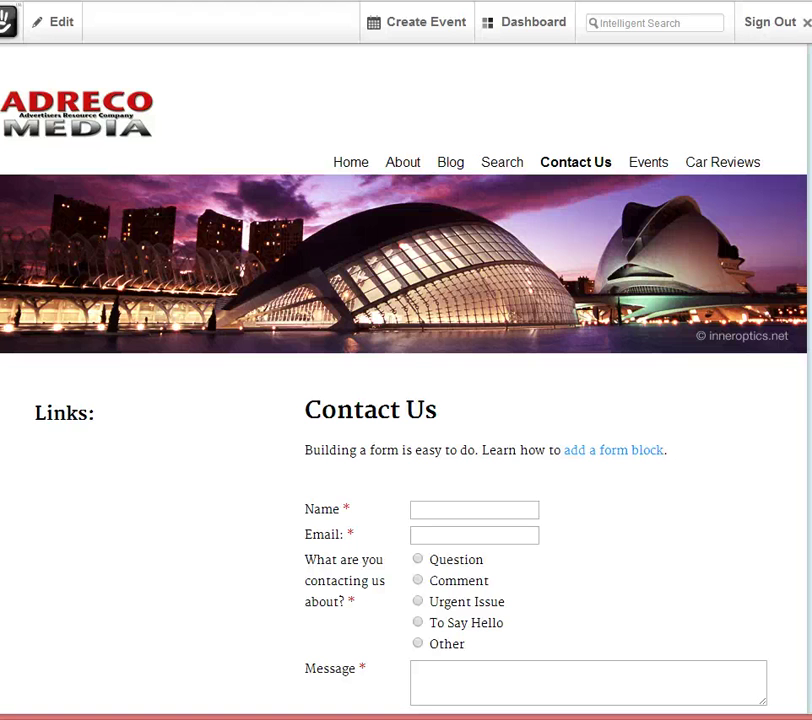
Step: Enter edit mode and start a new Content block in the Header Image area
click(57, 22)
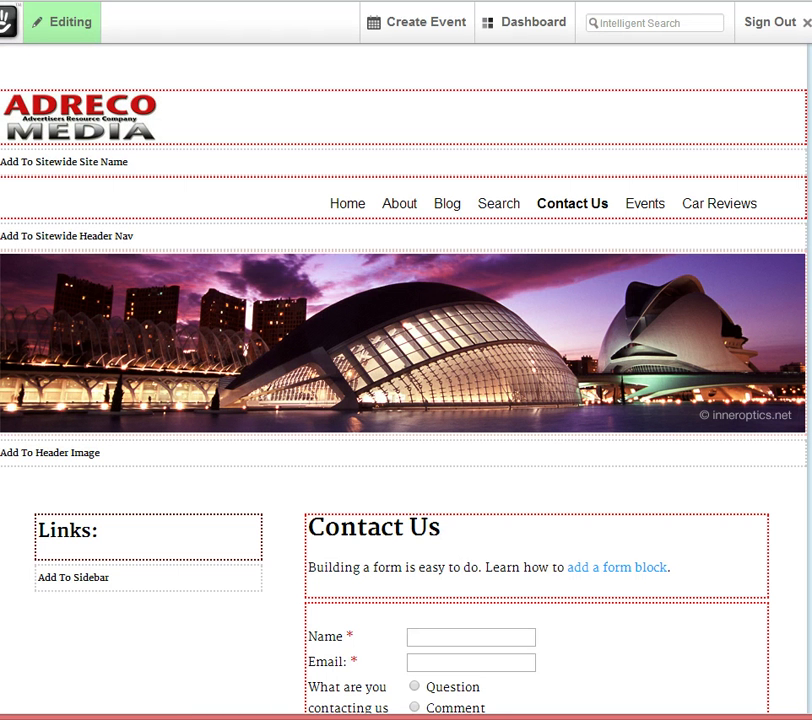
click(325, 459)
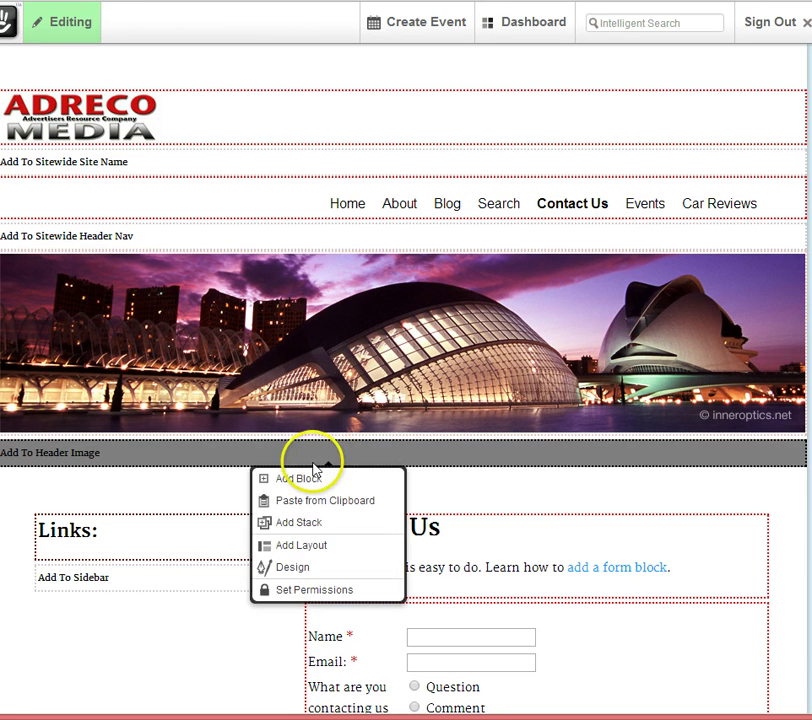
click(310, 484)
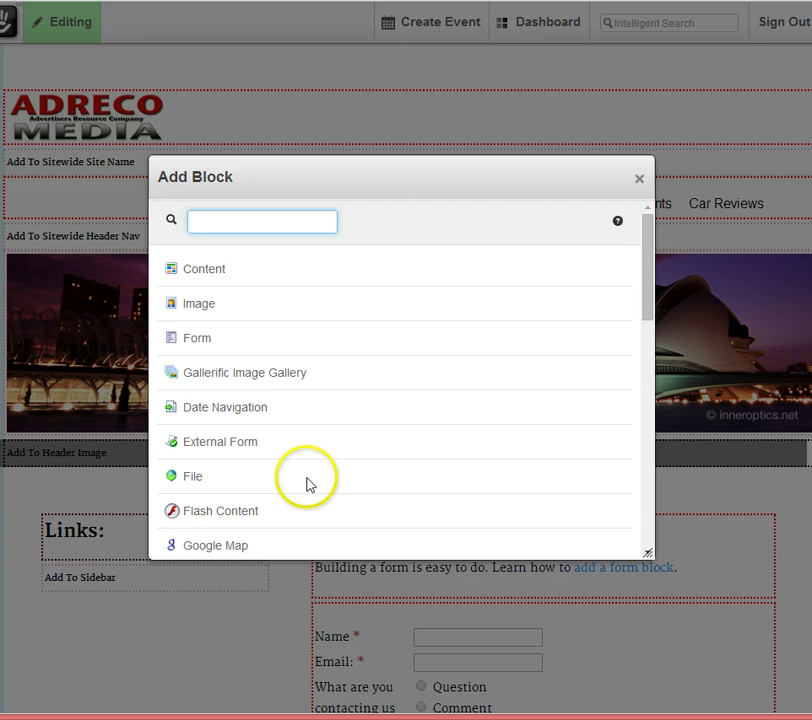
click(226, 279)
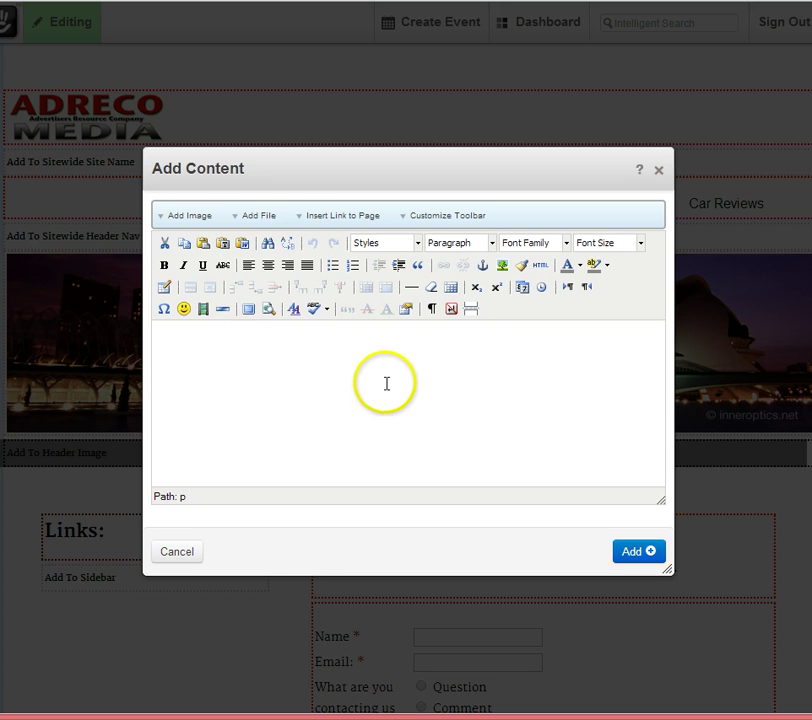
Step: Insert a link to Customer_Purchase_Order_Form.pdf from File Manager page 2 and add the block
click(266, 218)
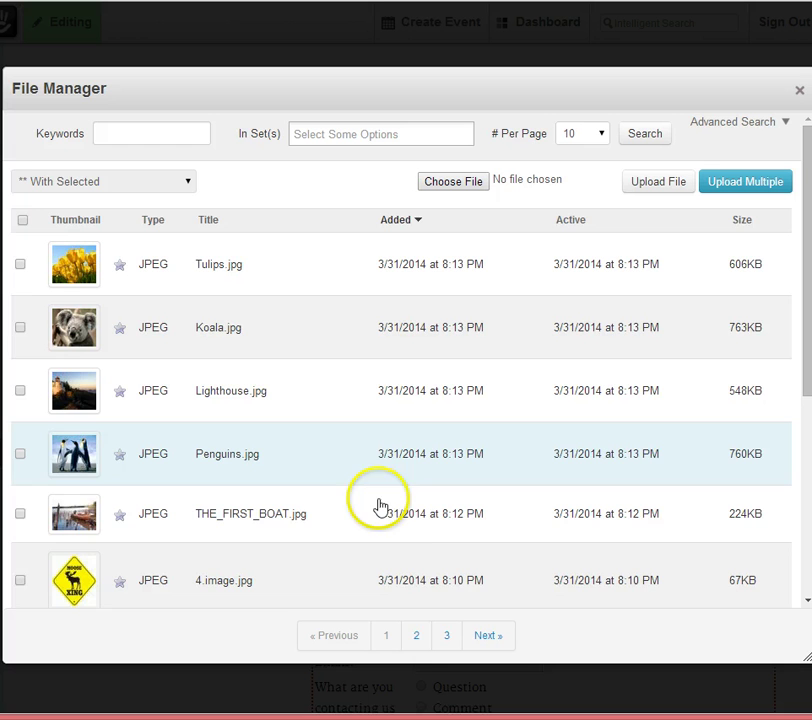
click(417, 640)
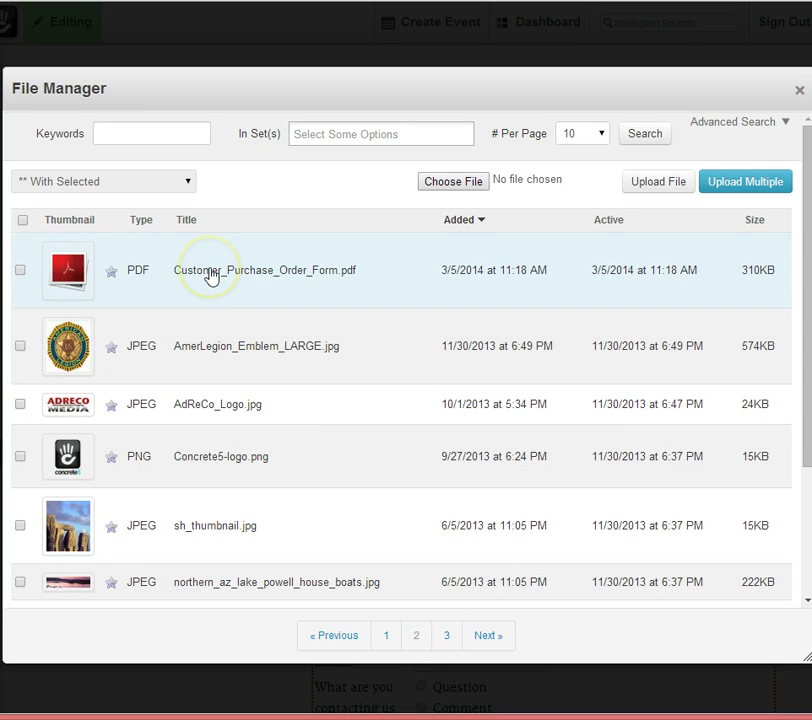
click(73, 264)
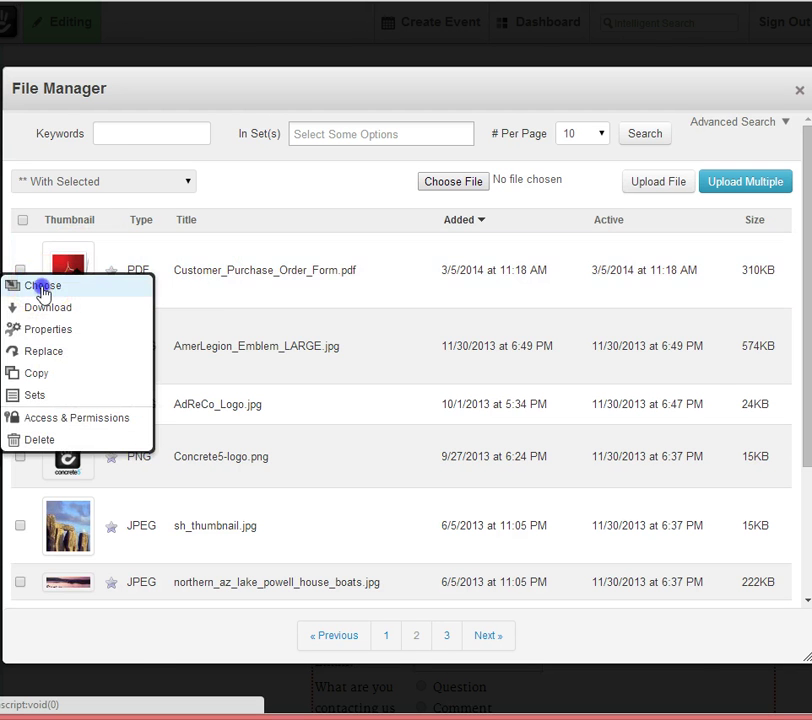
click(43, 287)
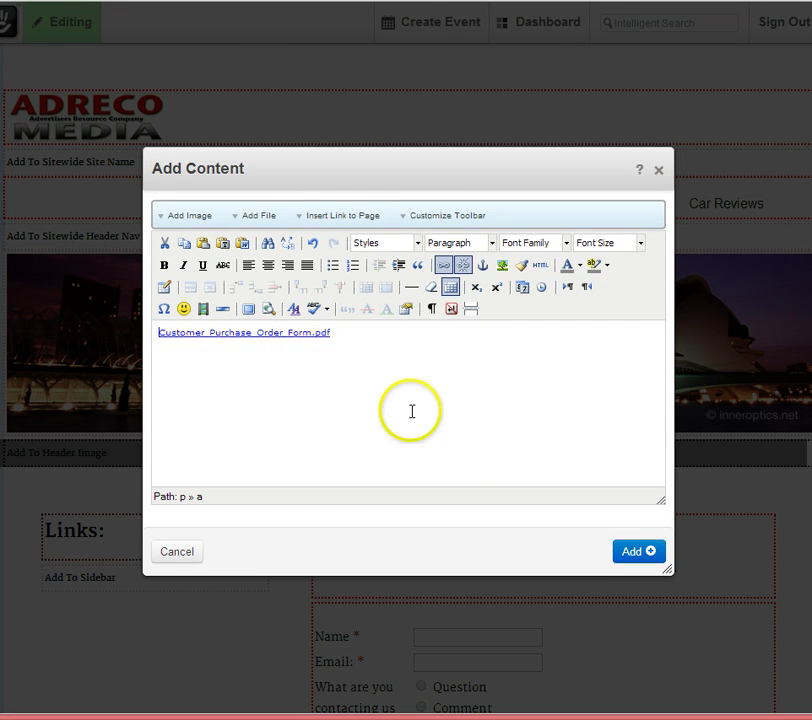
click(621, 558)
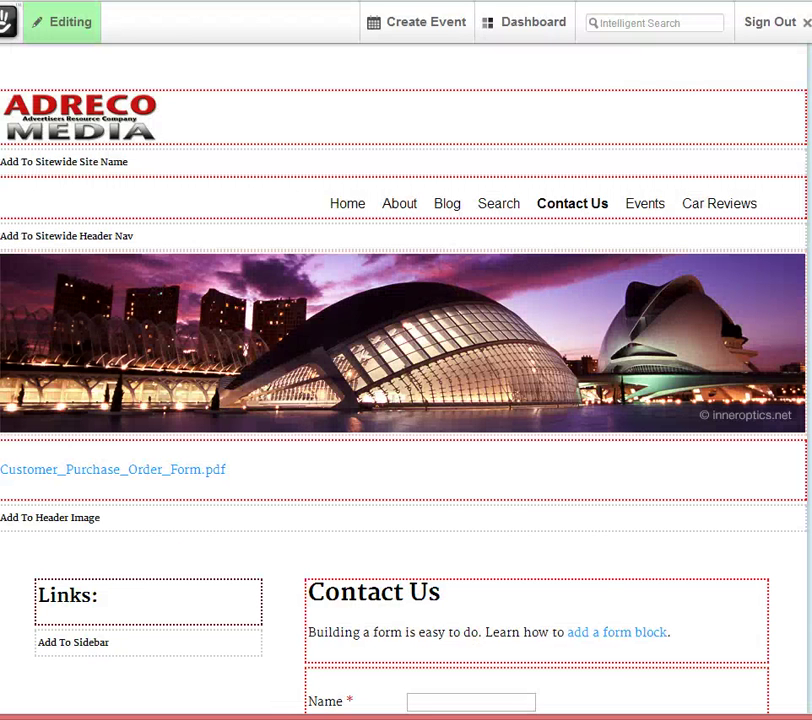
Step: Publish the page edits and test the Customer_Purchase_Order_Form.pdf link
click(70, 22)
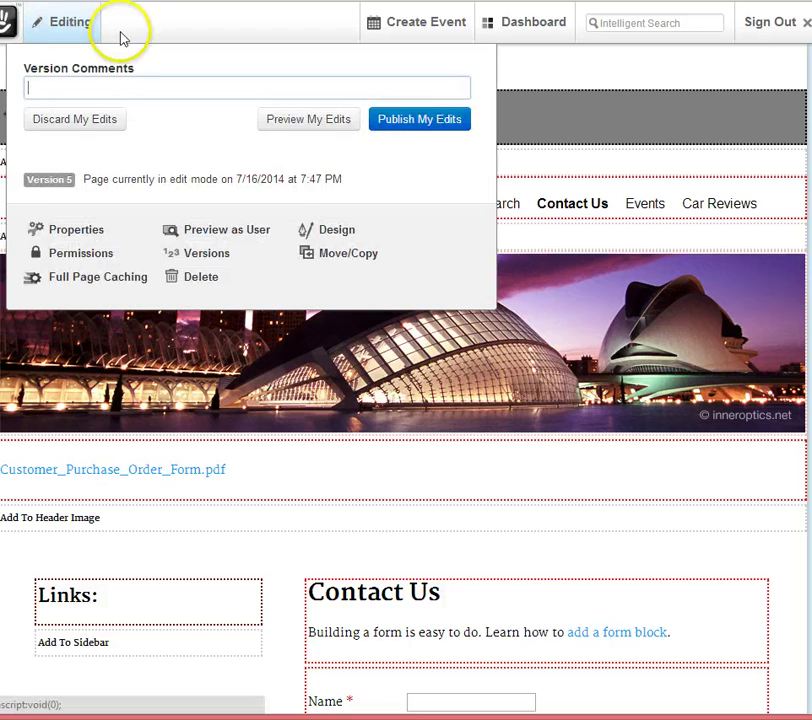
click(430, 127)
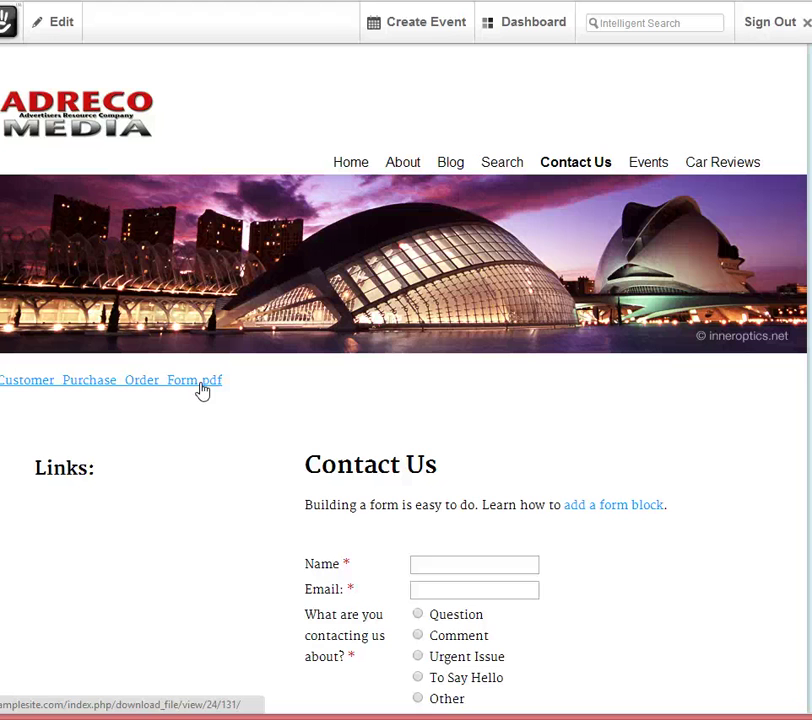
click(200, 382)
Step: Re-enter edit mode, open the iFrame block form for the Header Image area, then cancel it
click(55, 36)
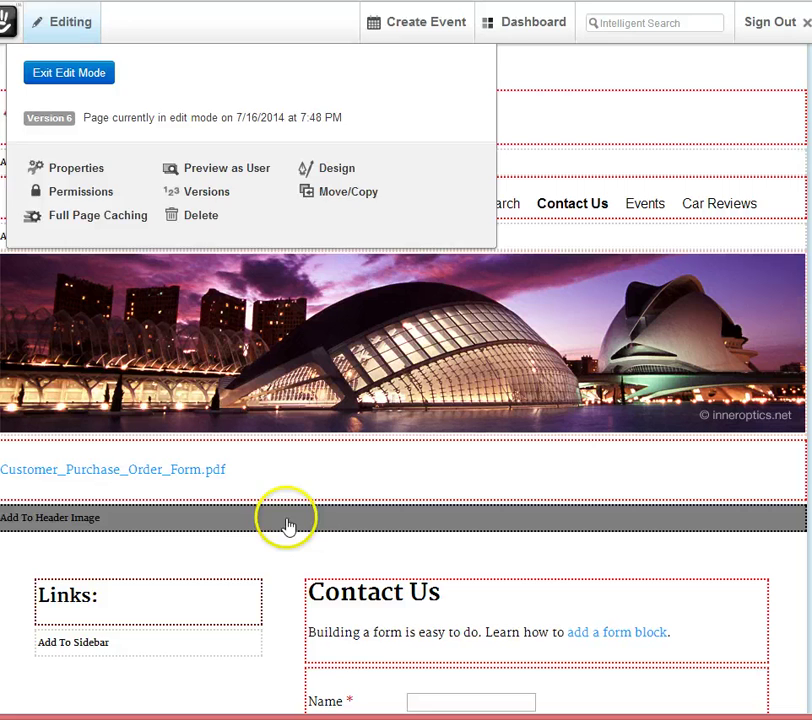
click(287, 525)
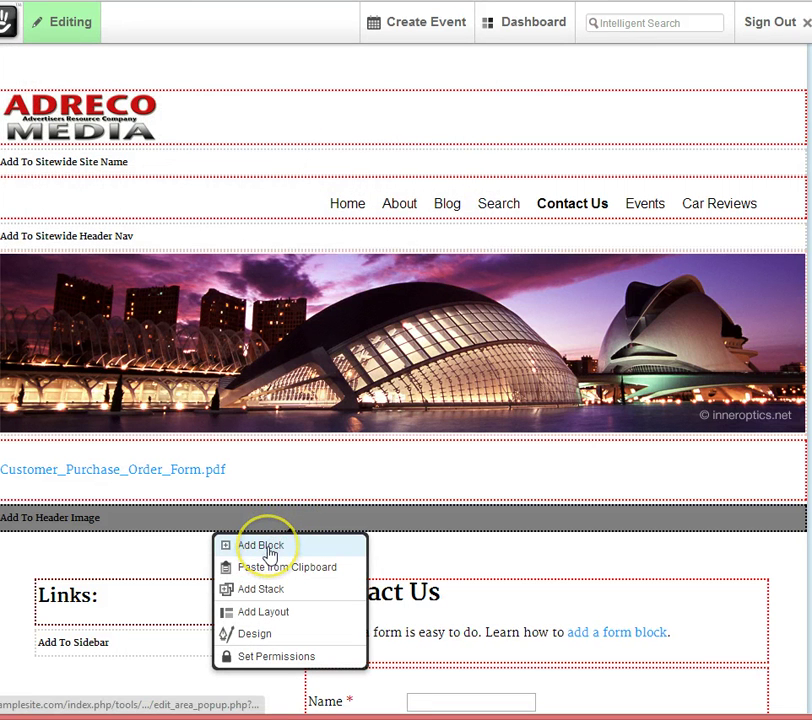
click(270, 553)
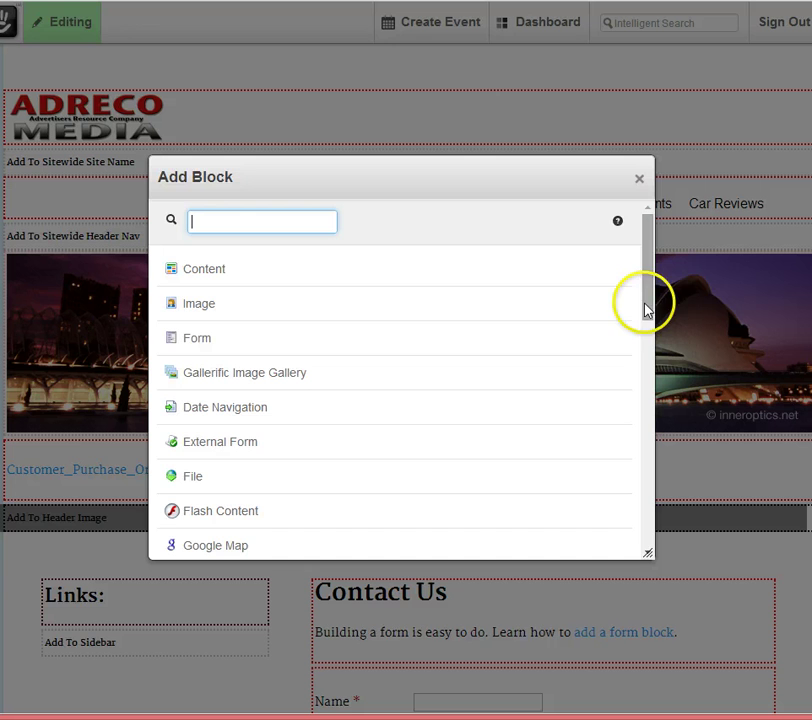
drag(645, 323, 618, 500)
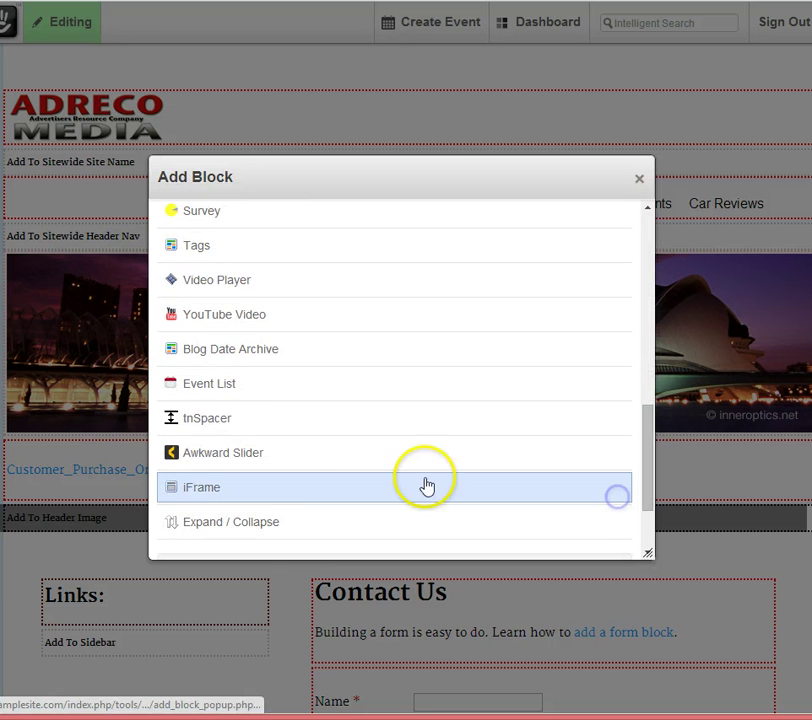
click(258, 488)
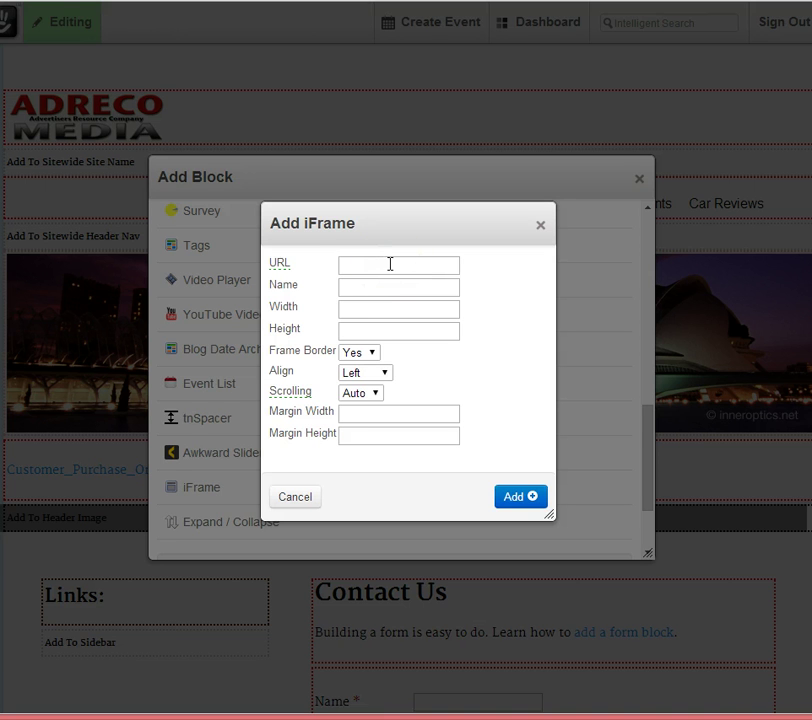
click(545, 231)
Step: Close the block list and find Customer_Purchase_Order_Form.pdf on page 2 of the Dashboard File Manager
click(642, 181)
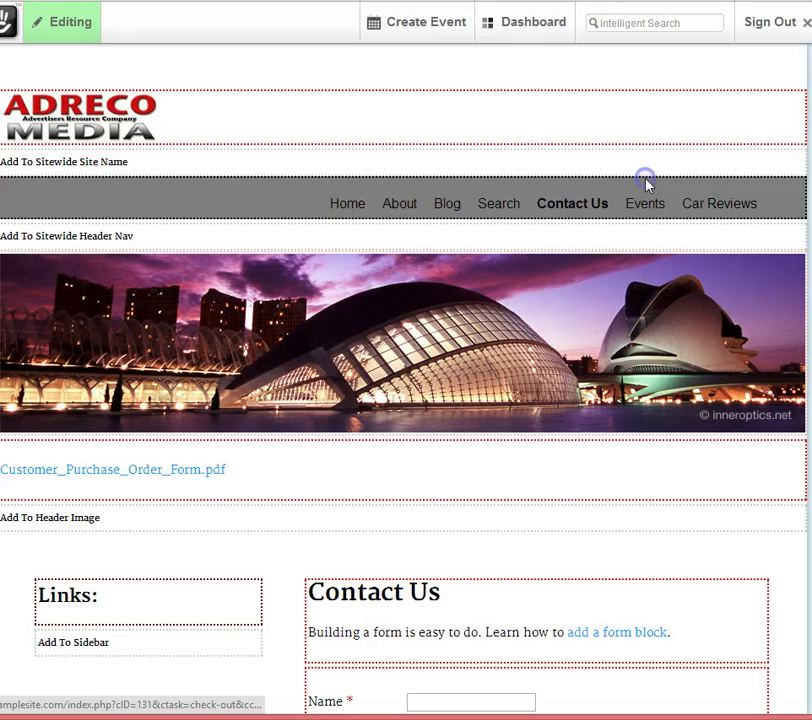
mouse_move(548, 35)
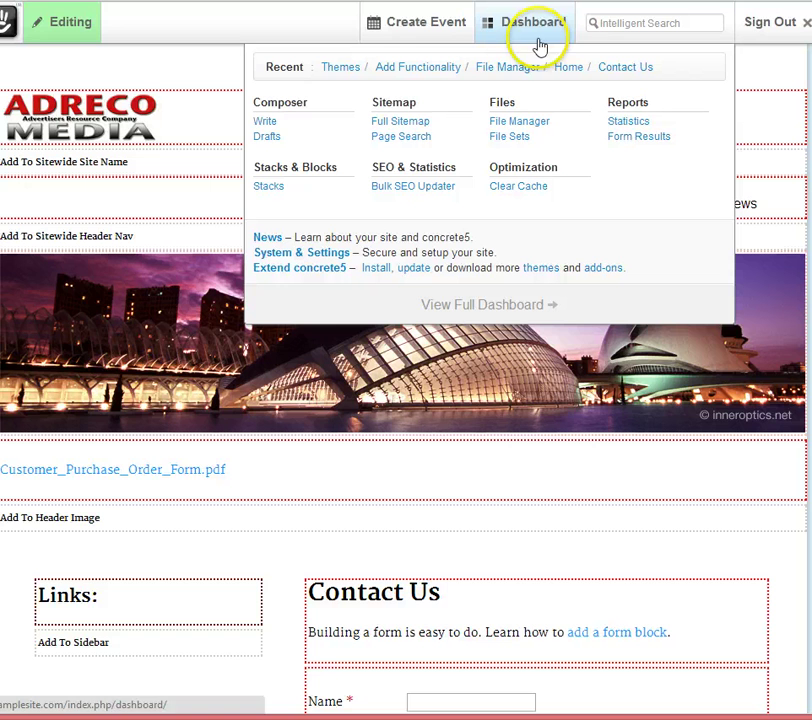
click(514, 127)
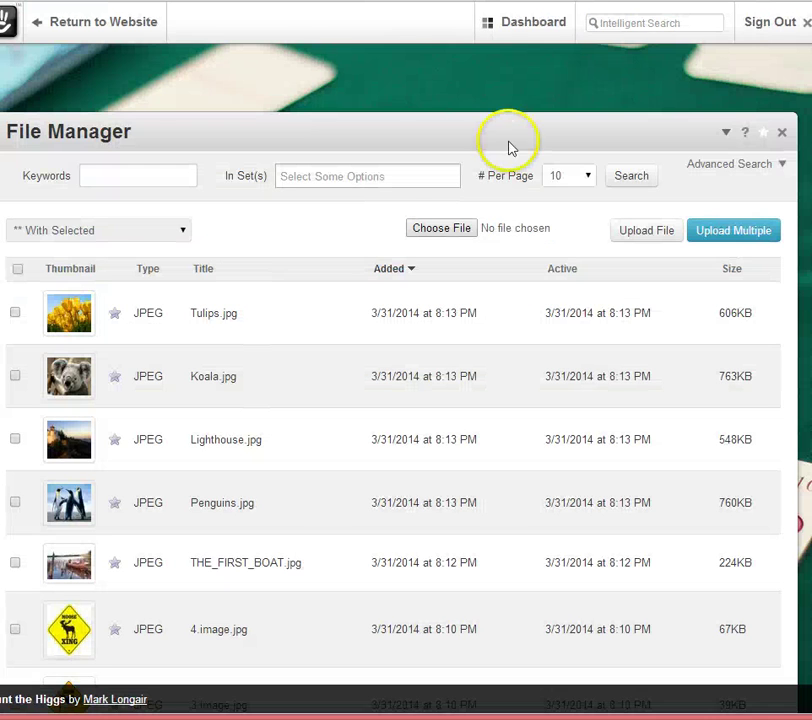
scroll(426, 363, down, 4)
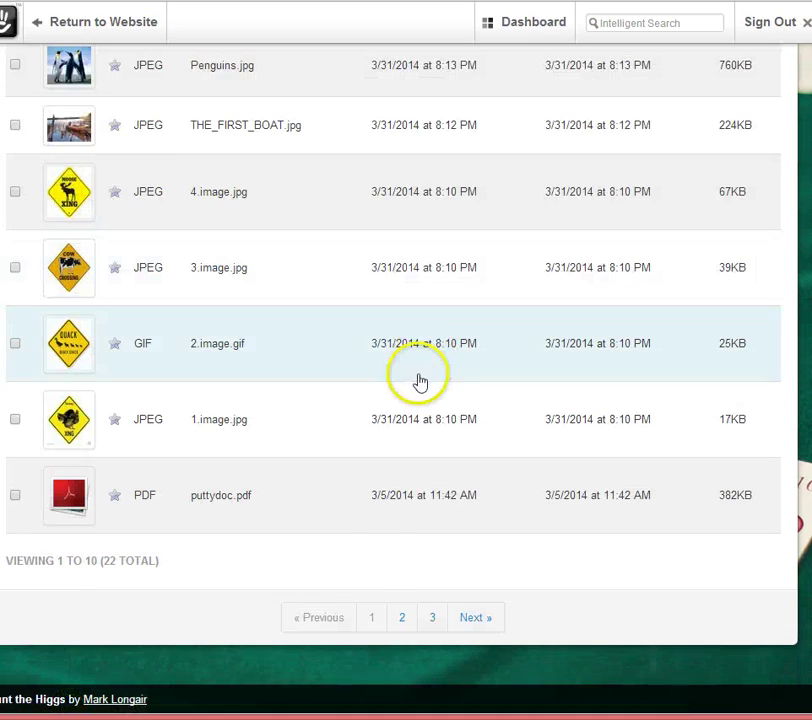
click(404, 619)
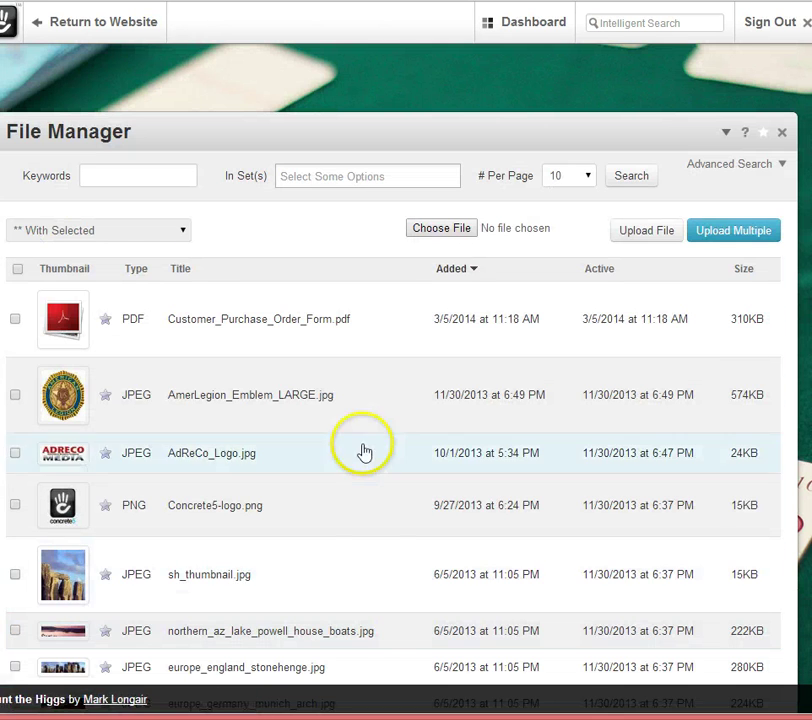
click(66, 316)
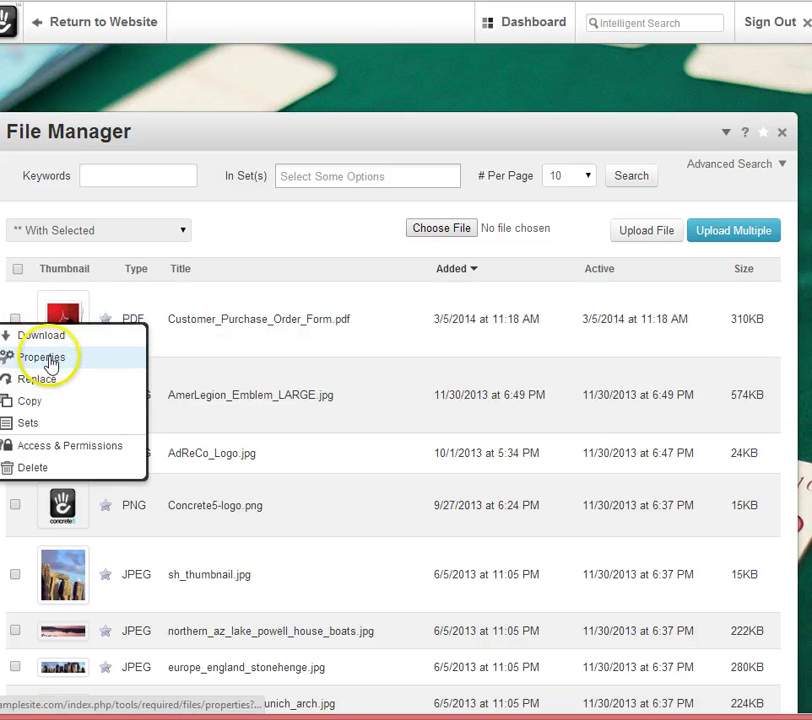
Step: Select and copy the purchase order PDF's URL to File from its Properties
click(50, 364)
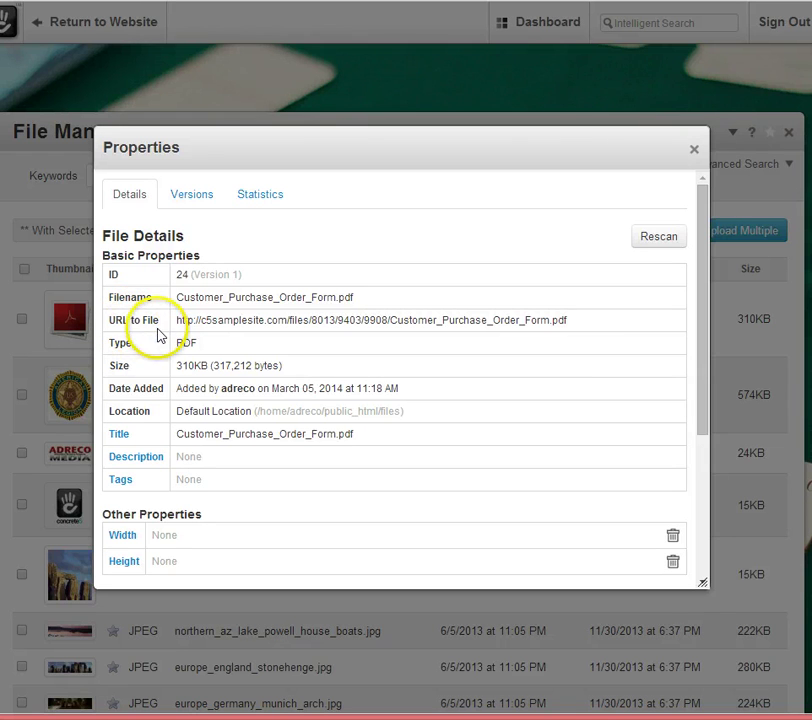
click(583, 315)
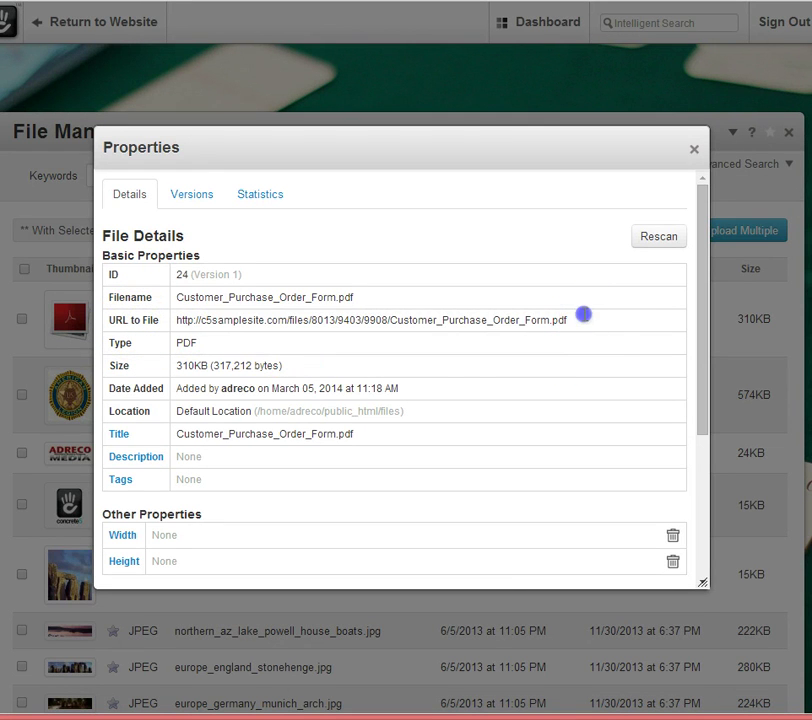
drag(583, 315, 172, 313)
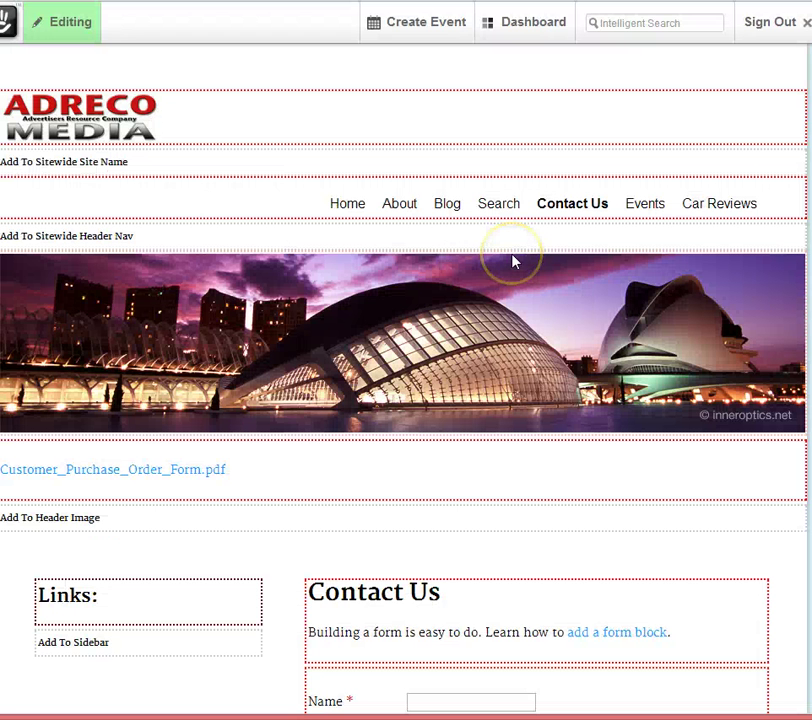
Step: Choose an iFrame as a new block in the Header Image area below the PDF link
click(306, 520)
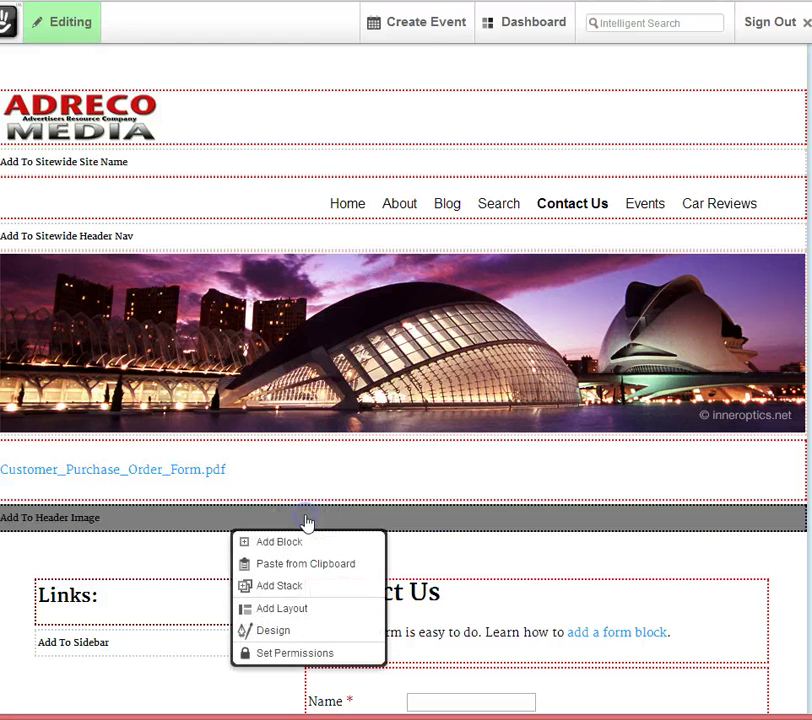
click(290, 540)
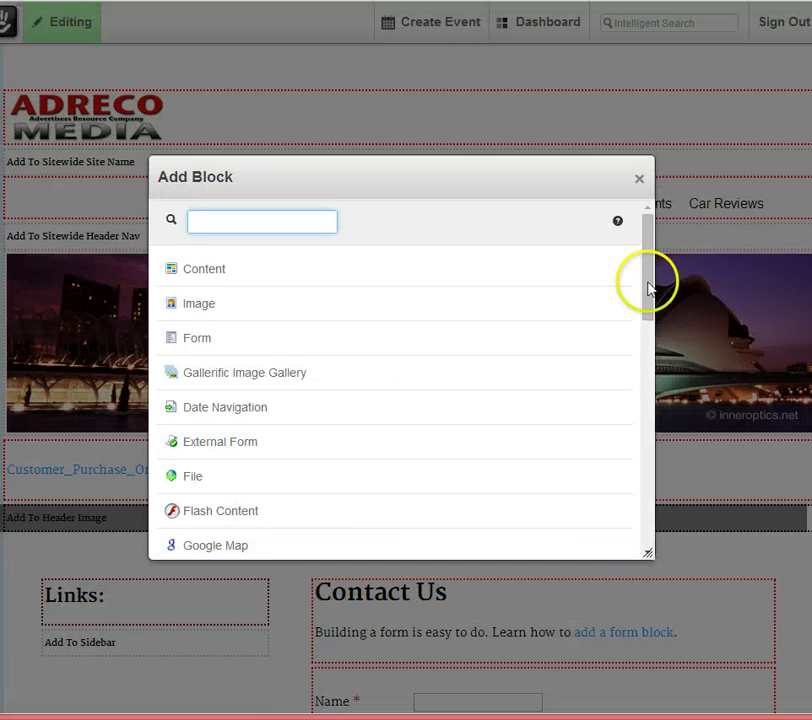
drag(647, 281, 617, 495)
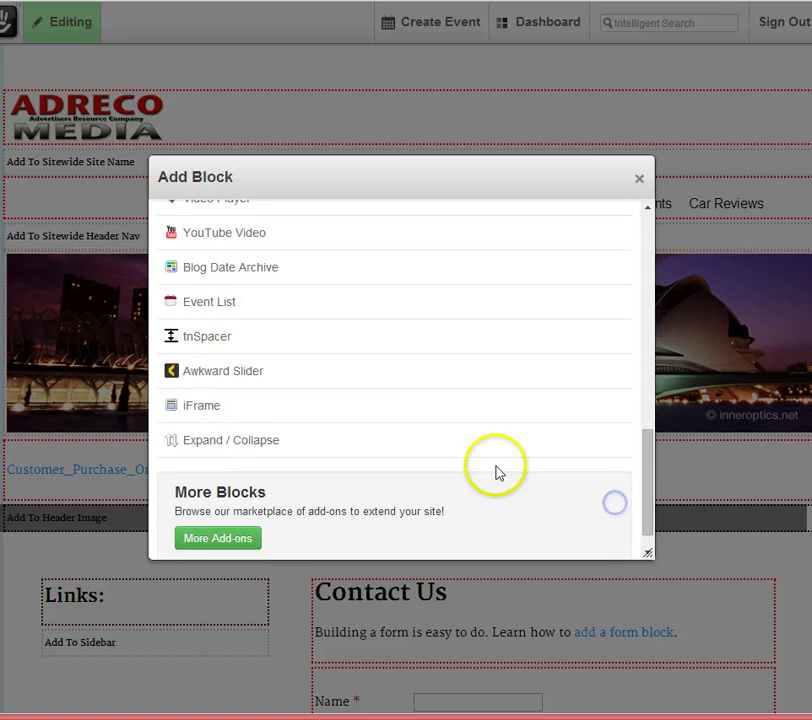
click(294, 410)
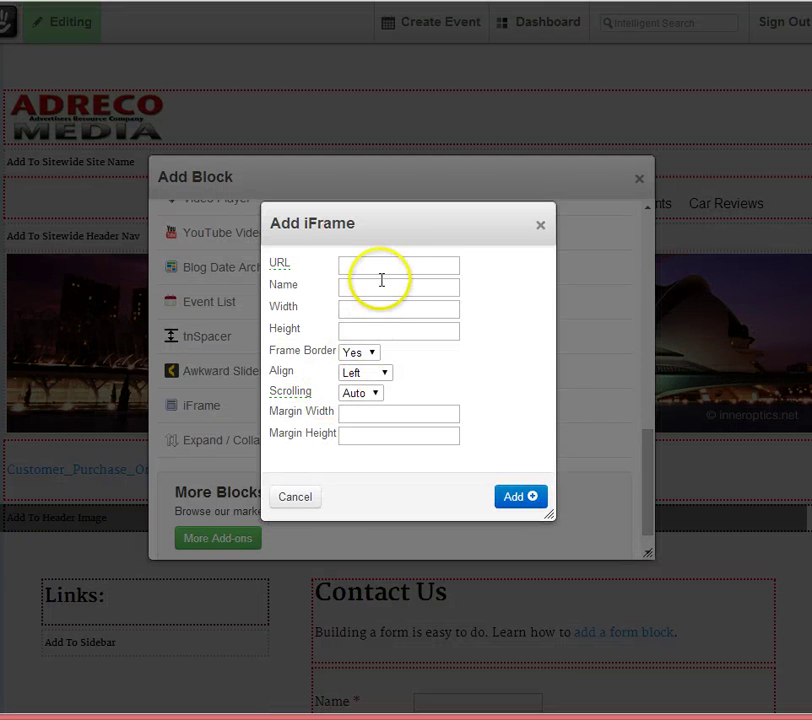
Step: Add the iFrame with the pasted PDF URL, name 'order form', width 900 and height 1000
click(390, 264)
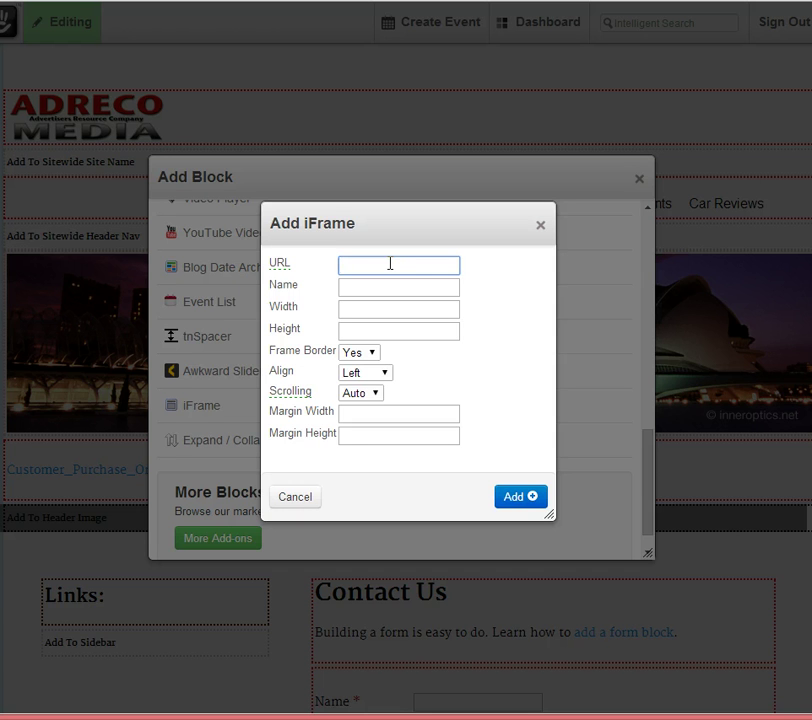
key(ctrl+v)
click(346, 266)
click(359, 286)
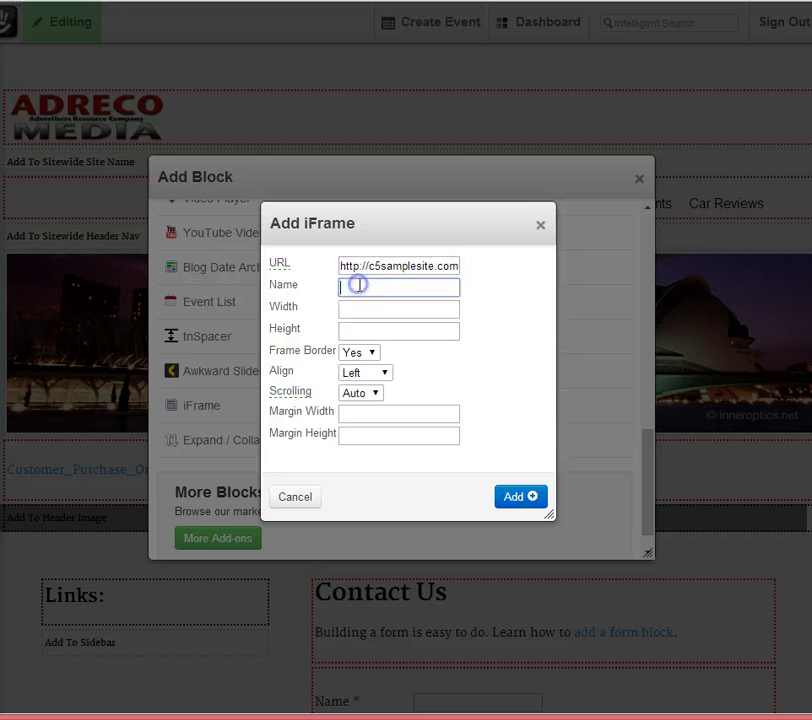
text(order form)
click(365, 309)
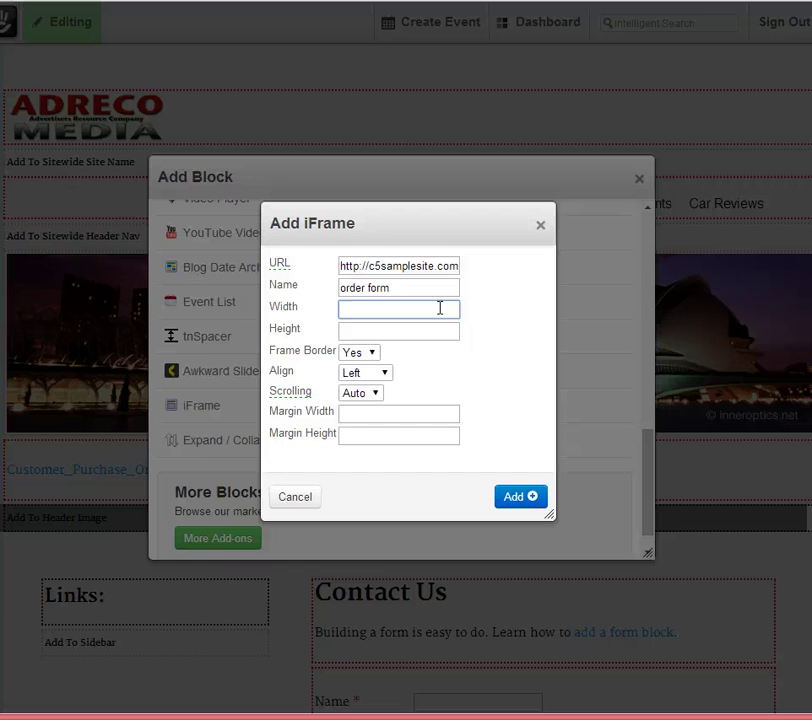
text(900)
click(396, 330)
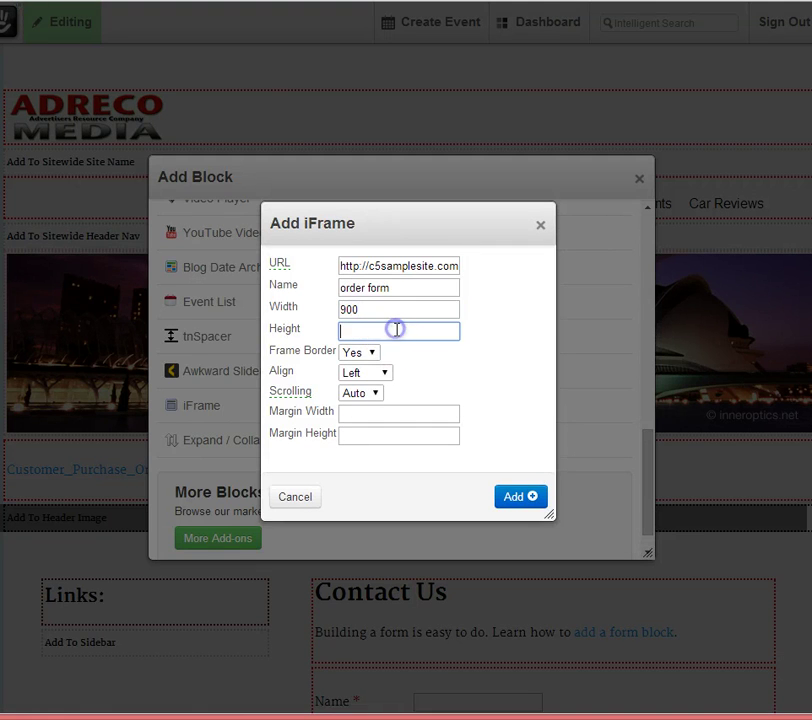
text(1000)
click(513, 503)
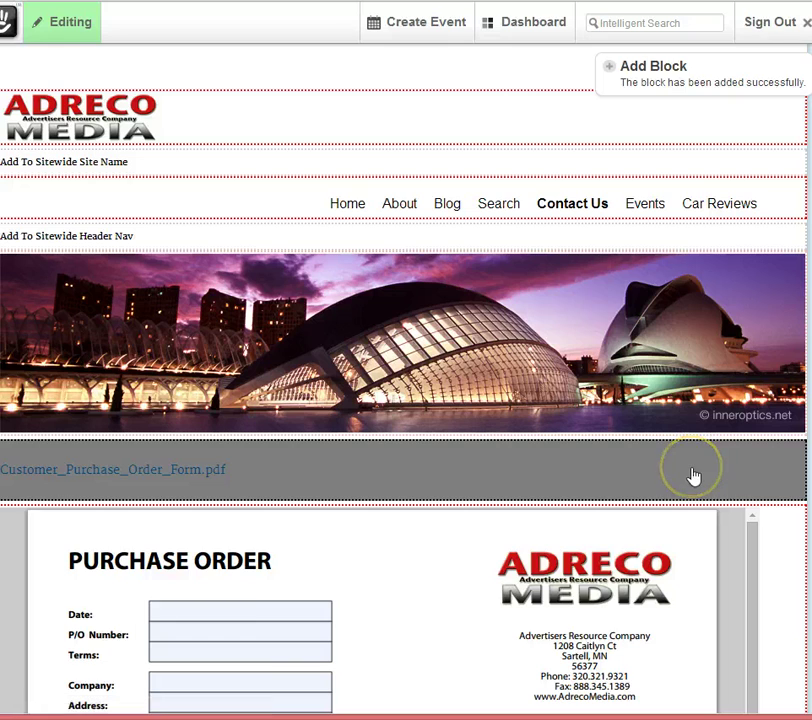
Step: Check the embedded purchase order iFrame, then publish the page edits
scroll(404, 380, down, 4)
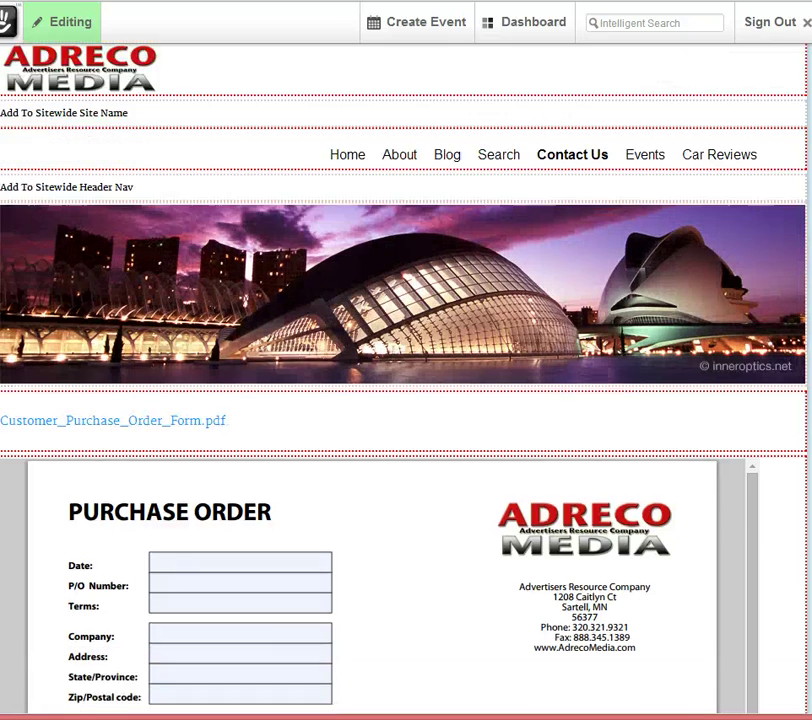
scroll(404, 380, up, 2)
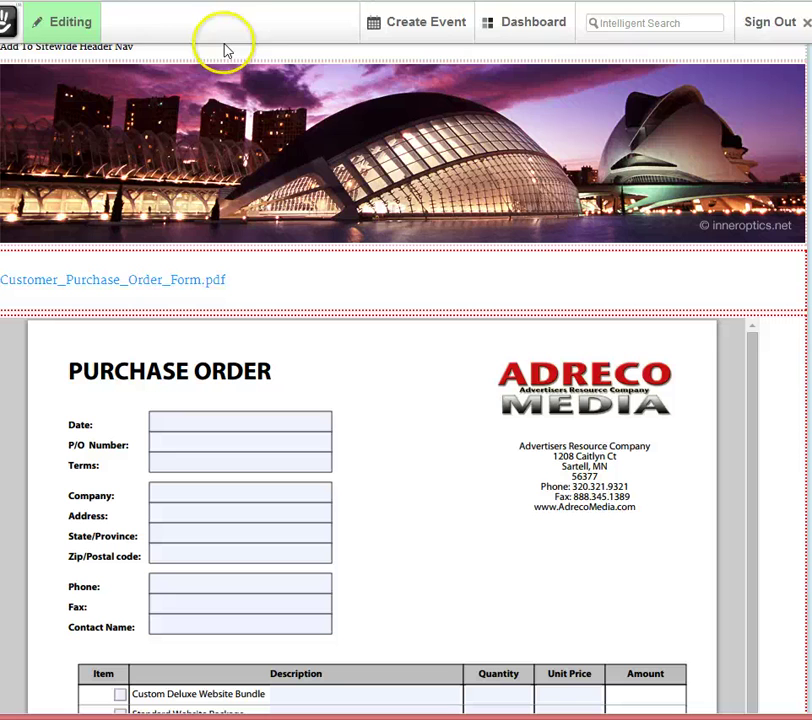
click(82, 21)
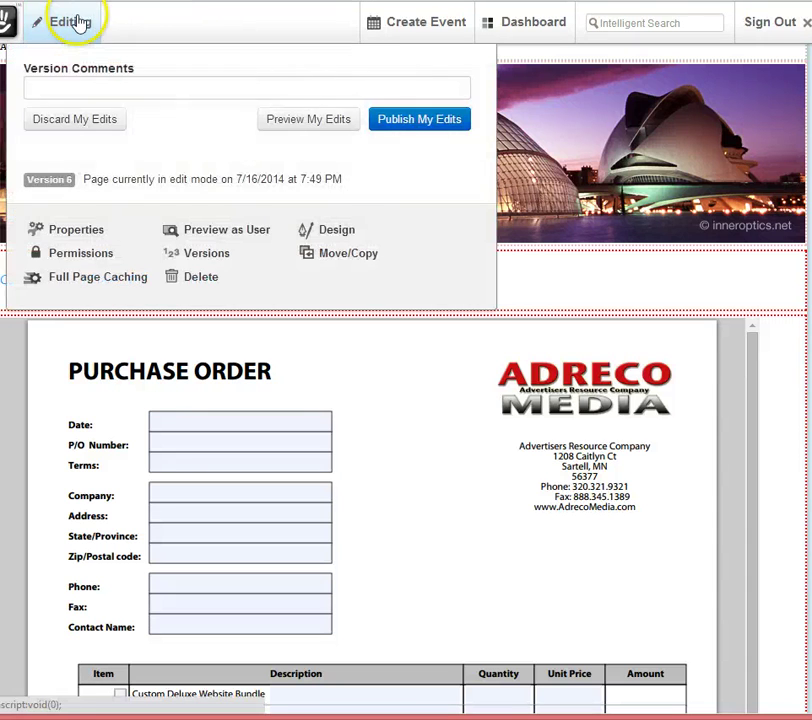
click(413, 121)
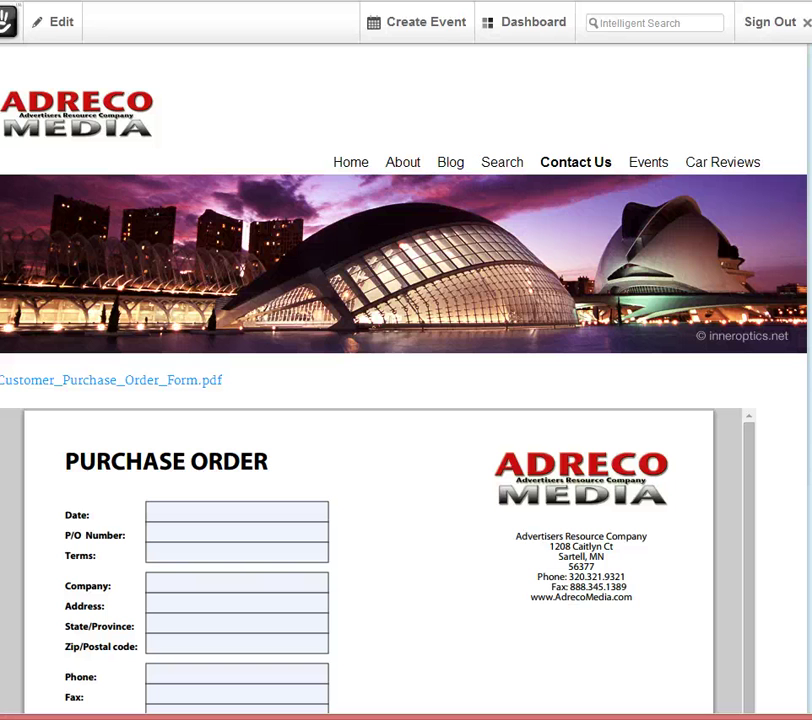
scroll(406, 400, down, 5)
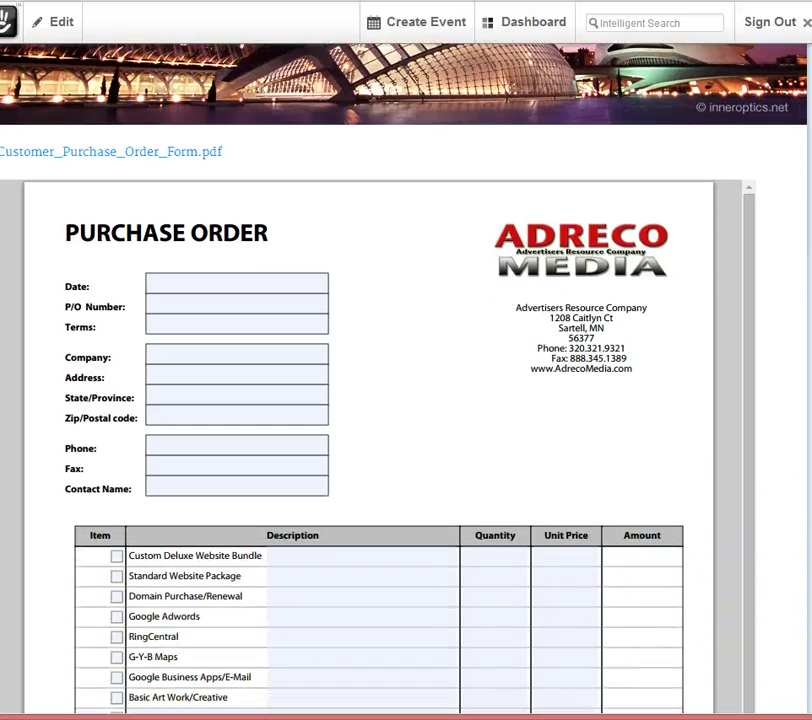
scroll(798, 392, down, 6)
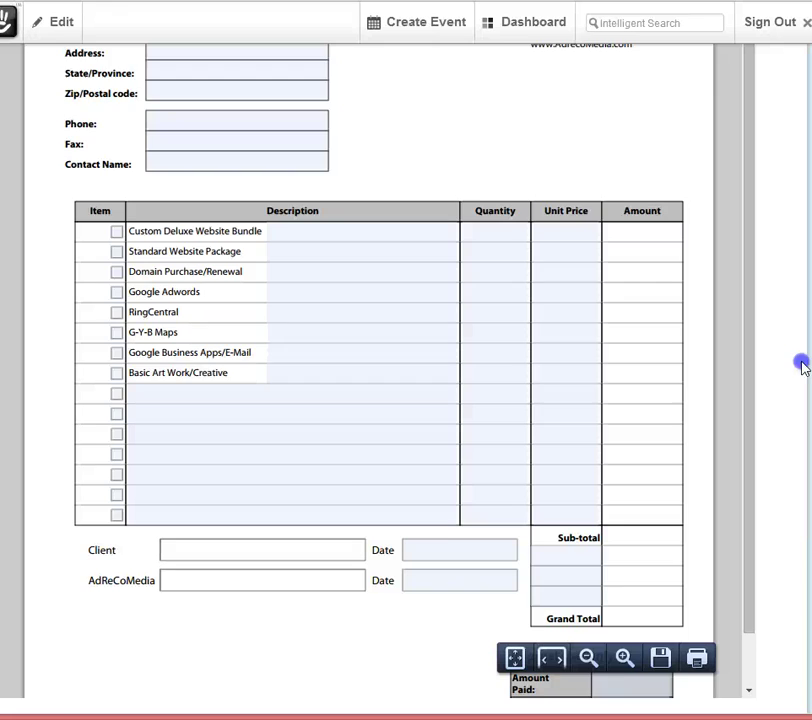
scroll(798, 392, down, 5)
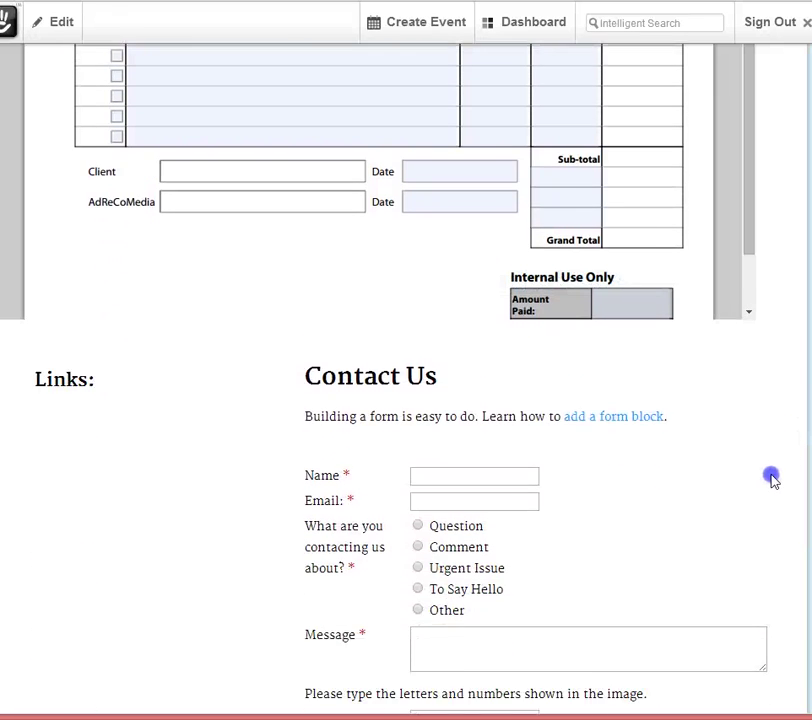
scroll(790, 448, up, 10)
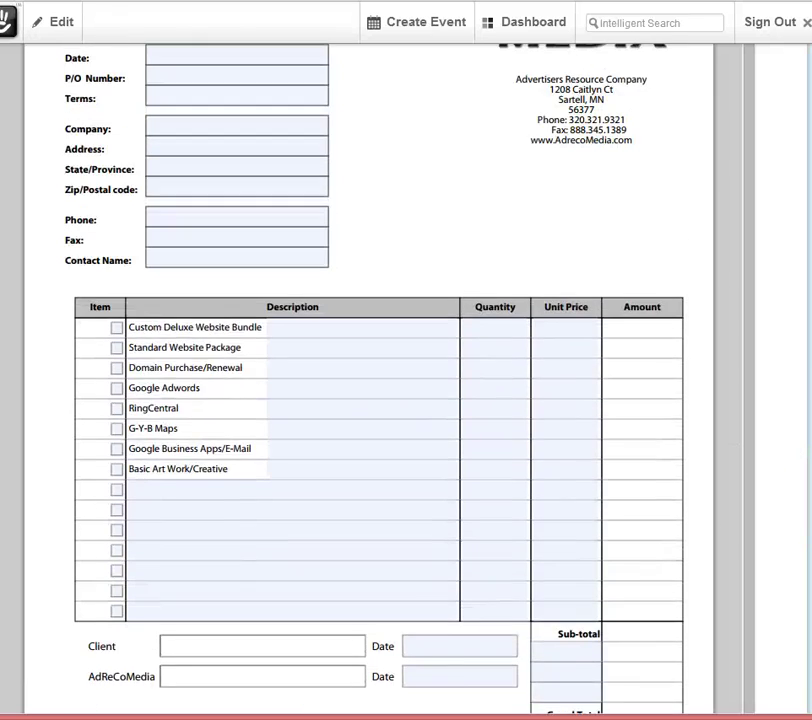
scroll(400, 380, up, 3)
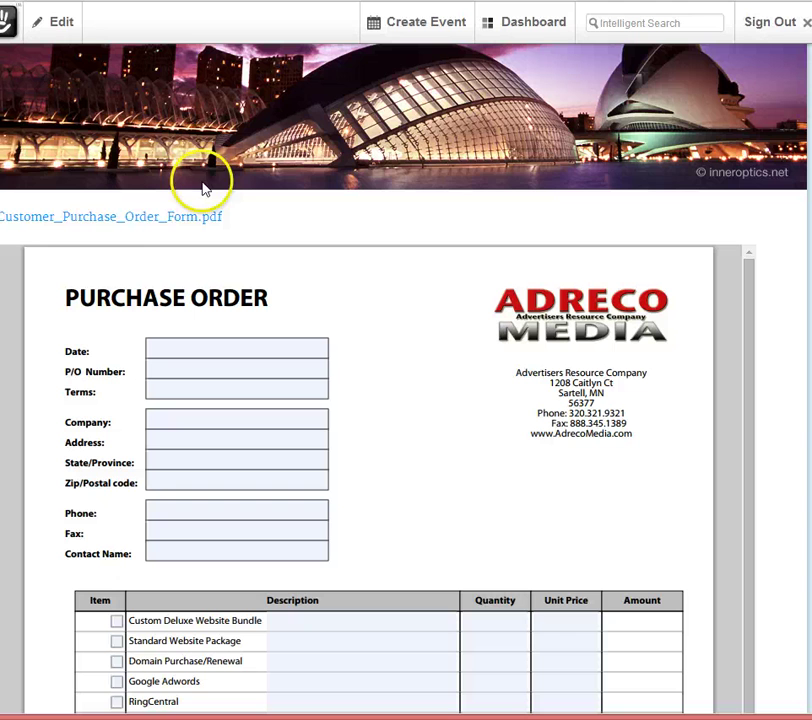
click(148, 222)
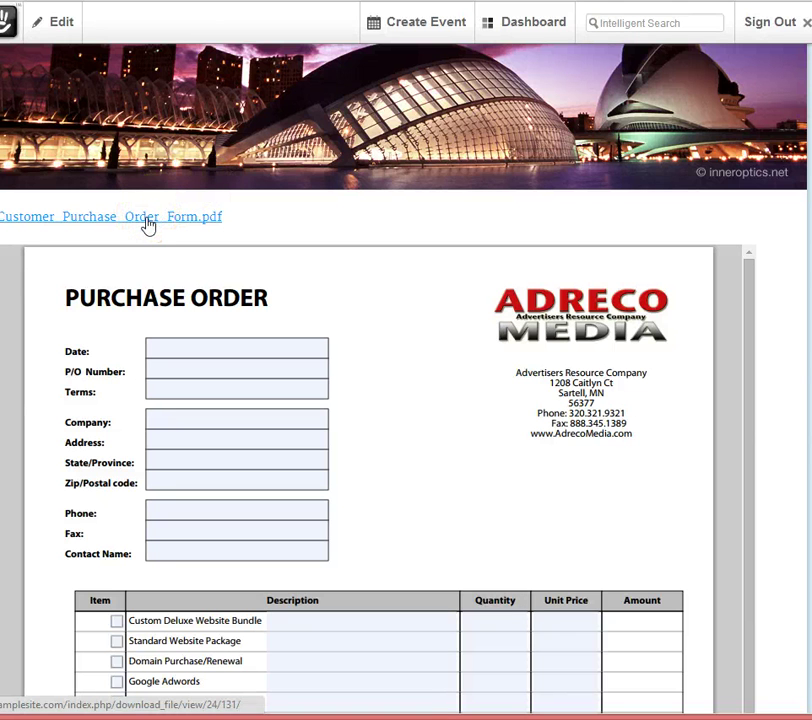
click(783, 216)
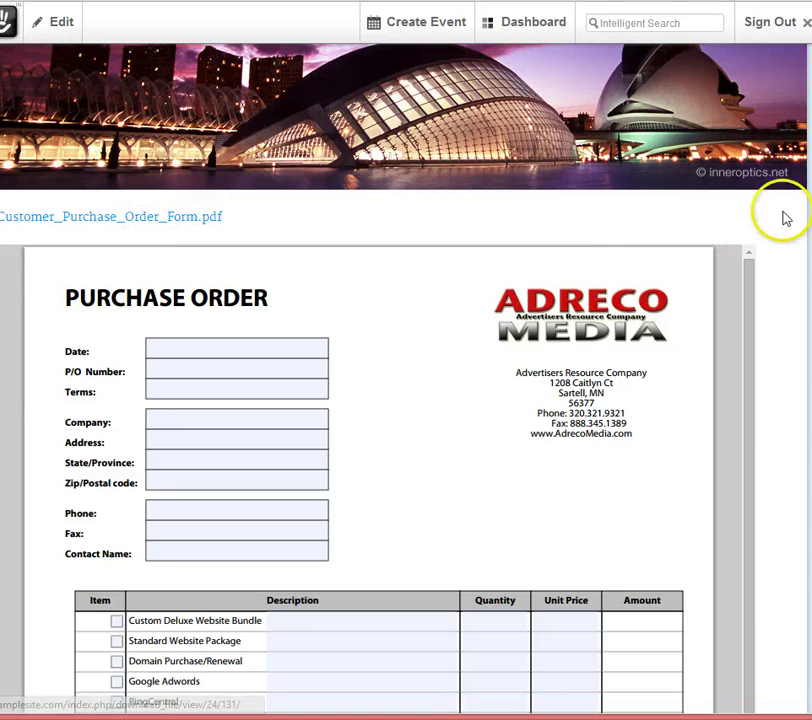
scroll(783, 216, down, 3)
scroll(799, 402, down, 5)
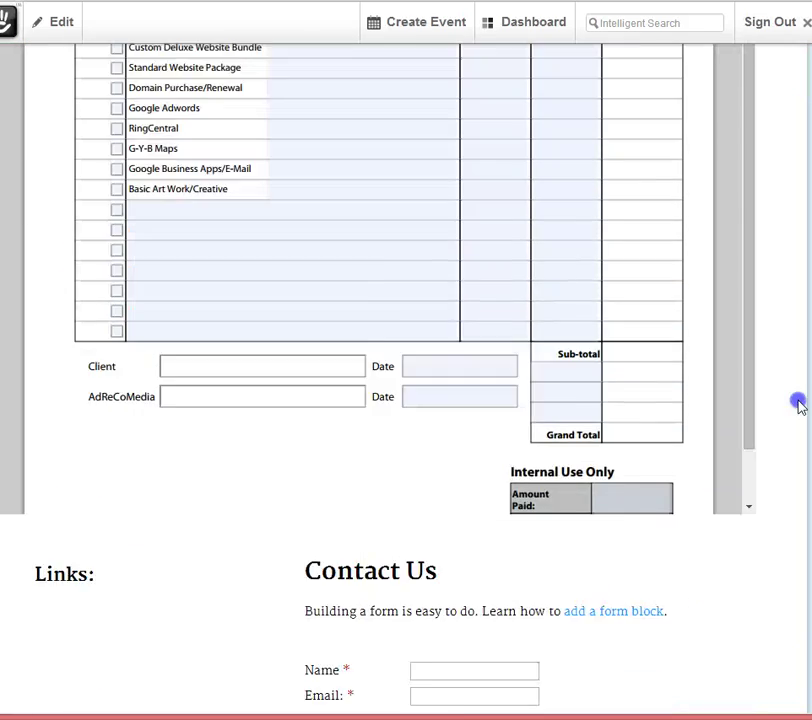
scroll(792, 422, up, 6)
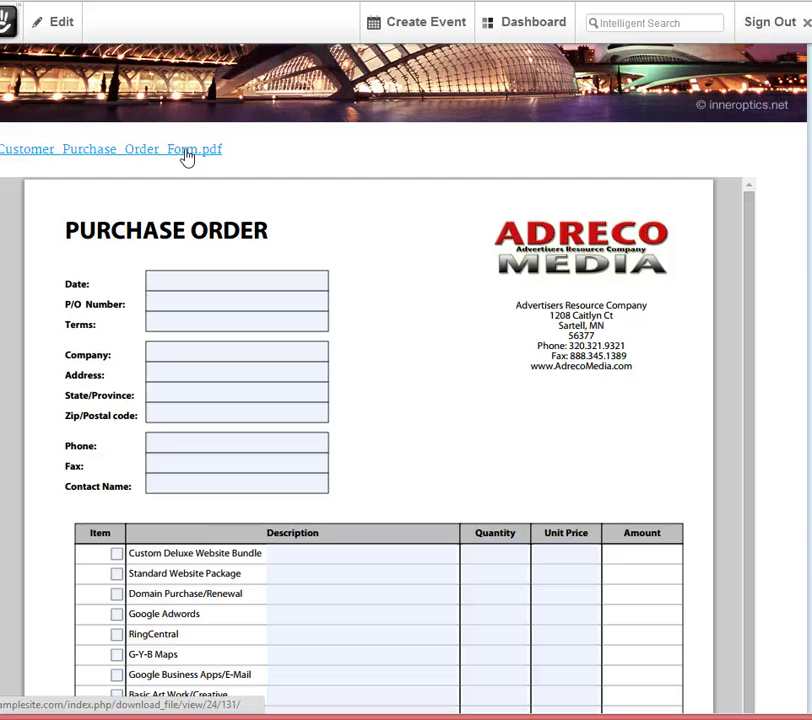
click(231, 146)
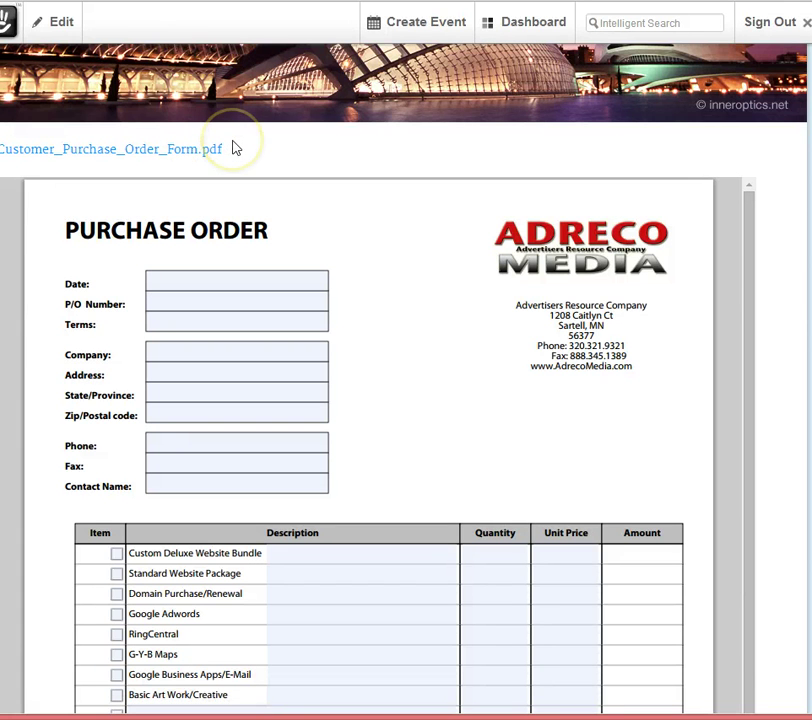